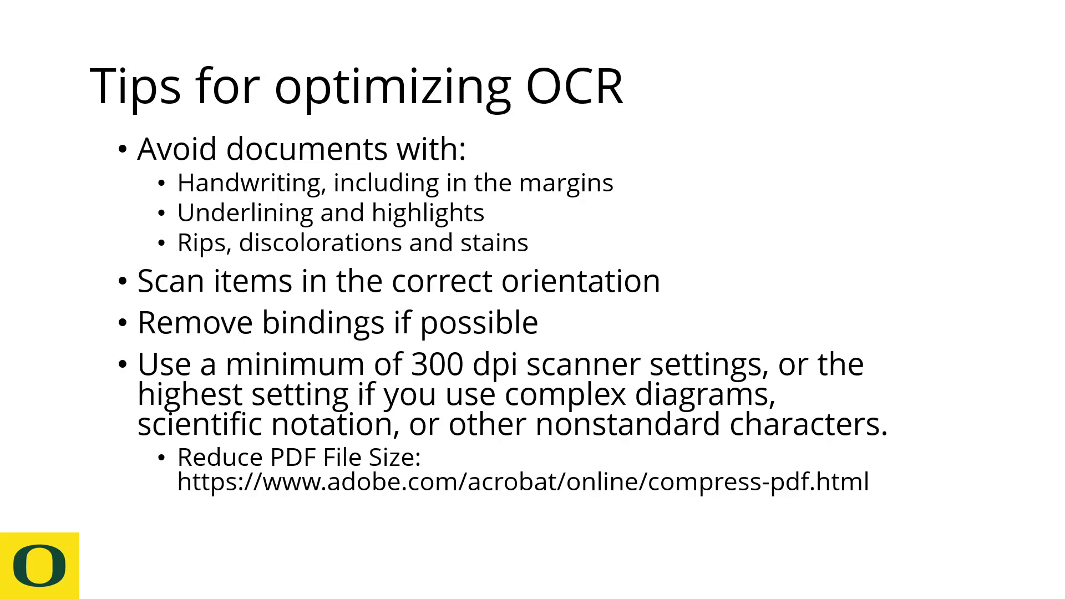
- Leave the OCR tips slideshow and switch to the Acrobat window with the Willamette Week PDF
key(alt+Tab)
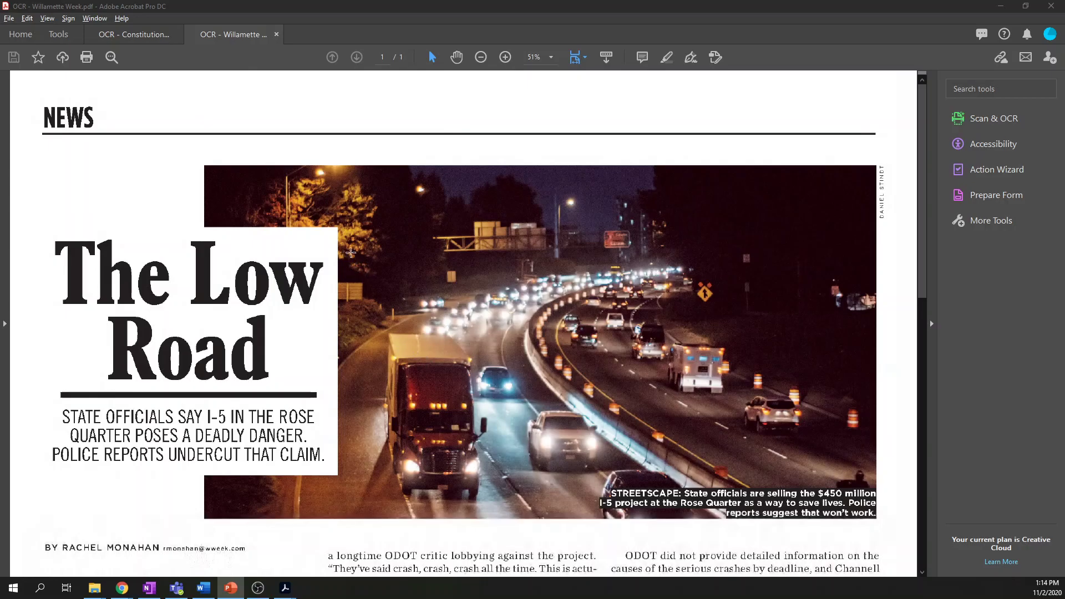
- Scroll the newspaper page and try box-selecting the article to test for selectable text
scroll(349, 261, down, 3)
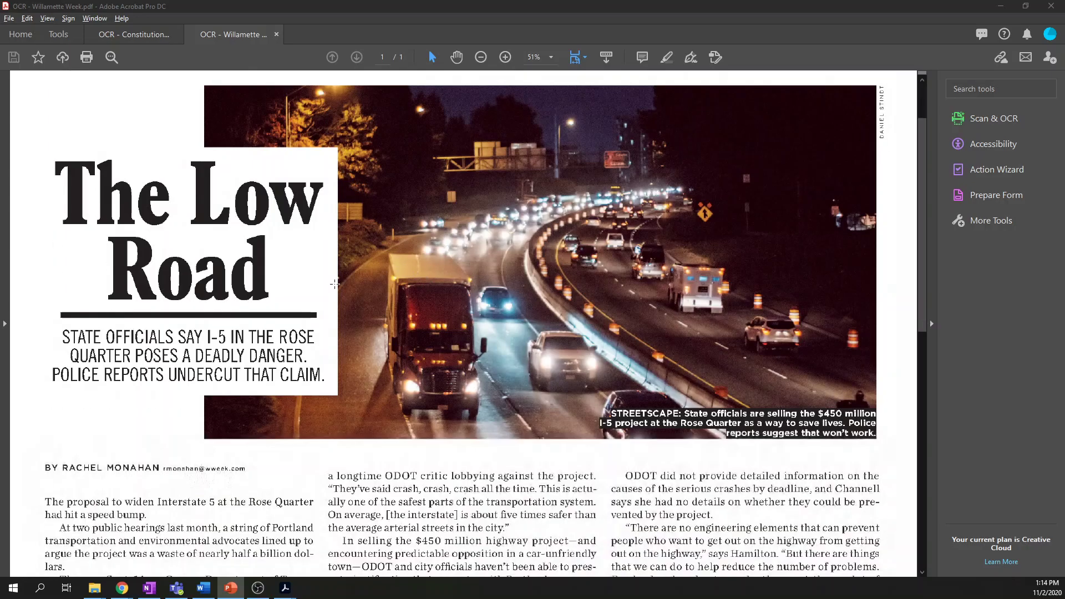
scroll(333, 283, down, 3)
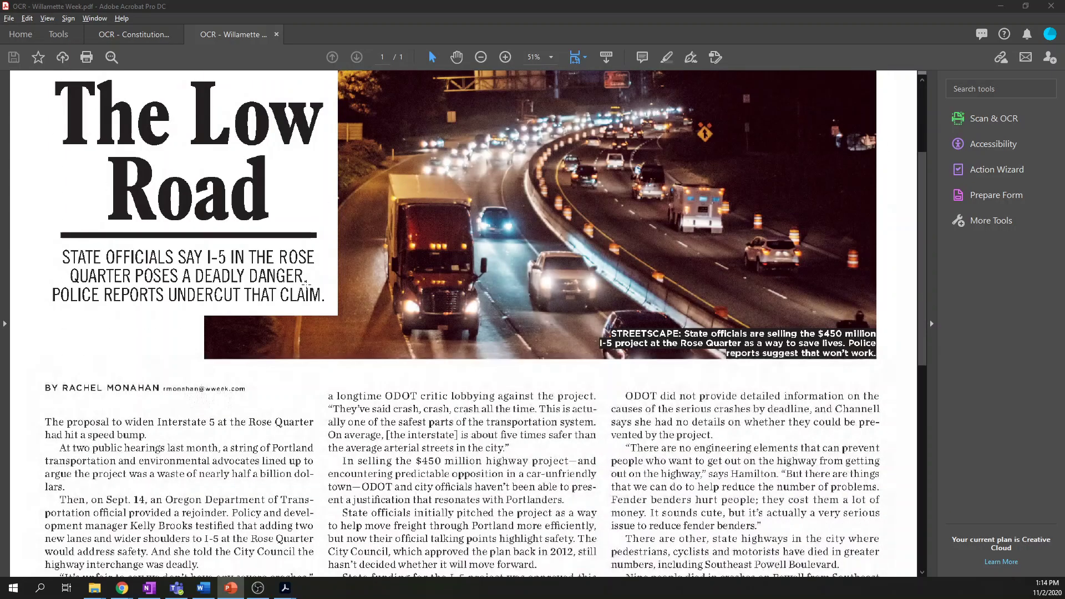
scroll(301, 280, down, 3)
drag(255, 270, 840, 541)
click(388, 386)
- Select everything on the page, clear the selection, and bring up the Scan & OCR tools
key(ctrl+a)
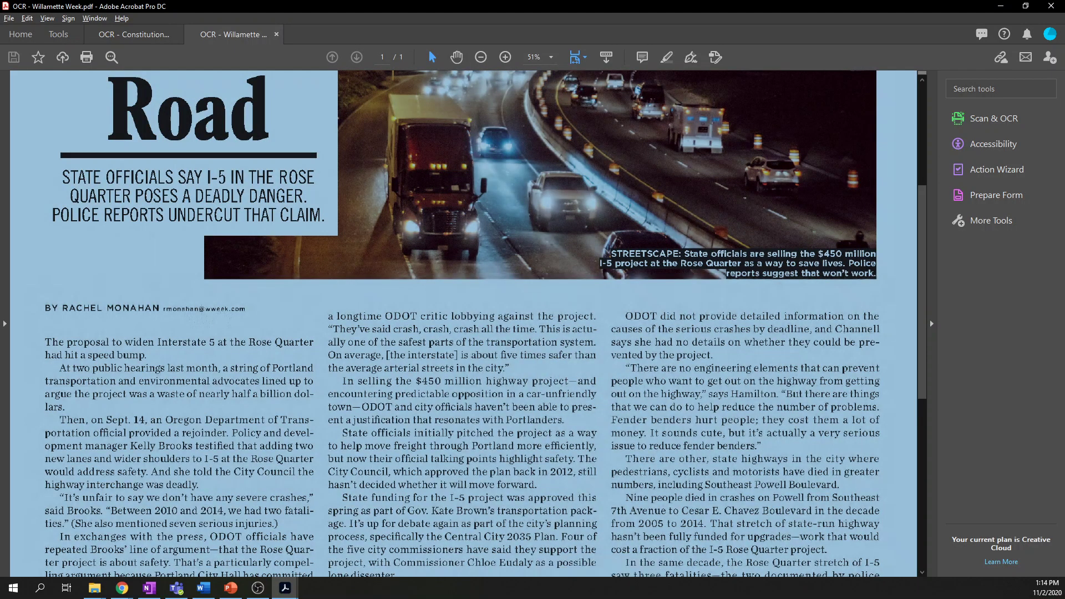
click(853, 178)
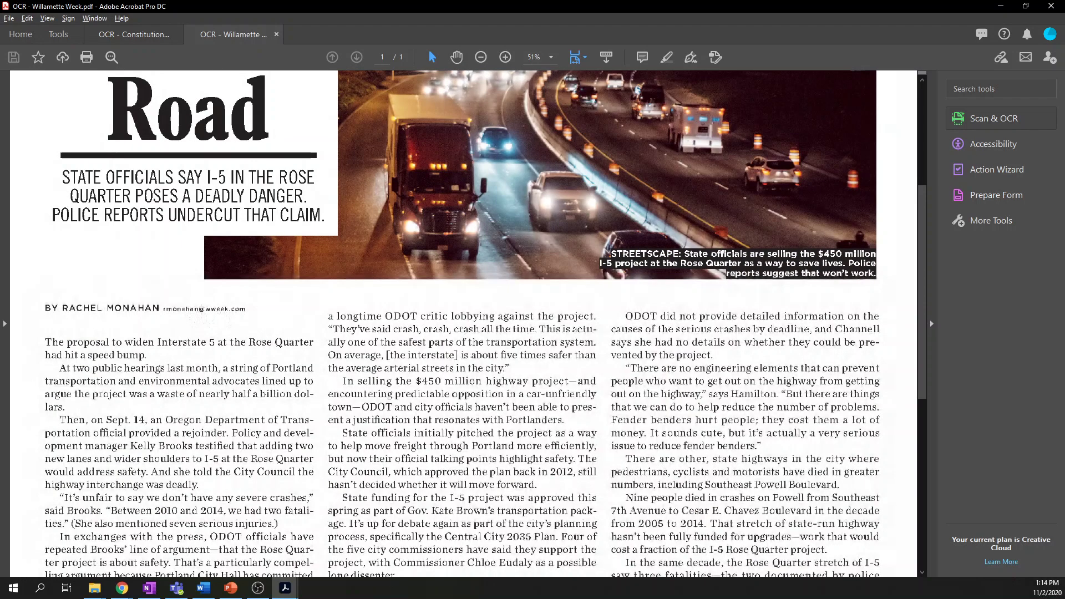
click(992, 119)
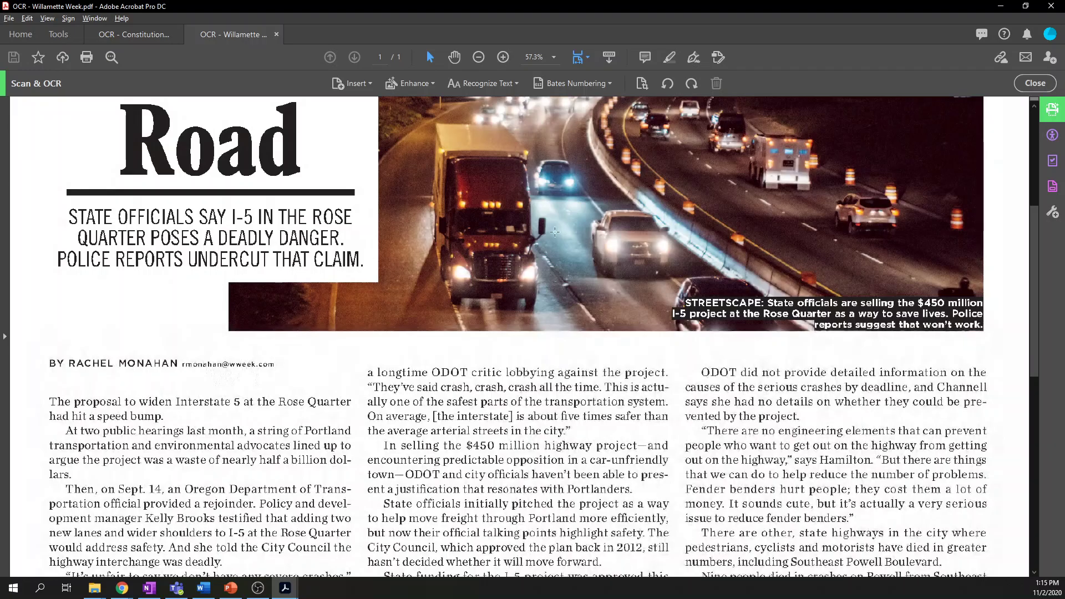
- Recognize text in this file, keeping output as Editable Text and Images, and start recognition
click(504, 82)
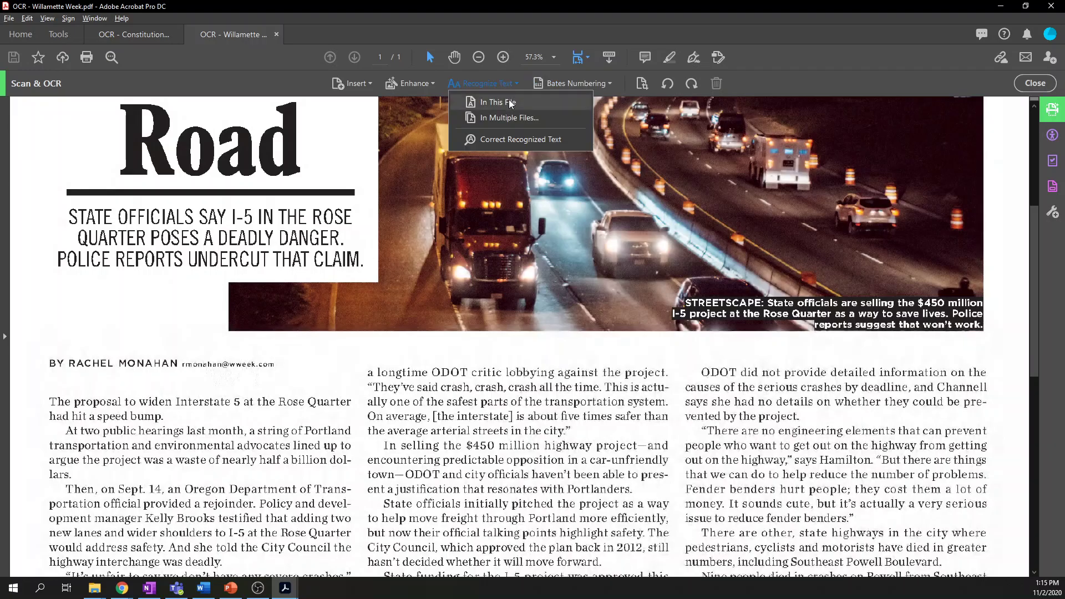
click(534, 101)
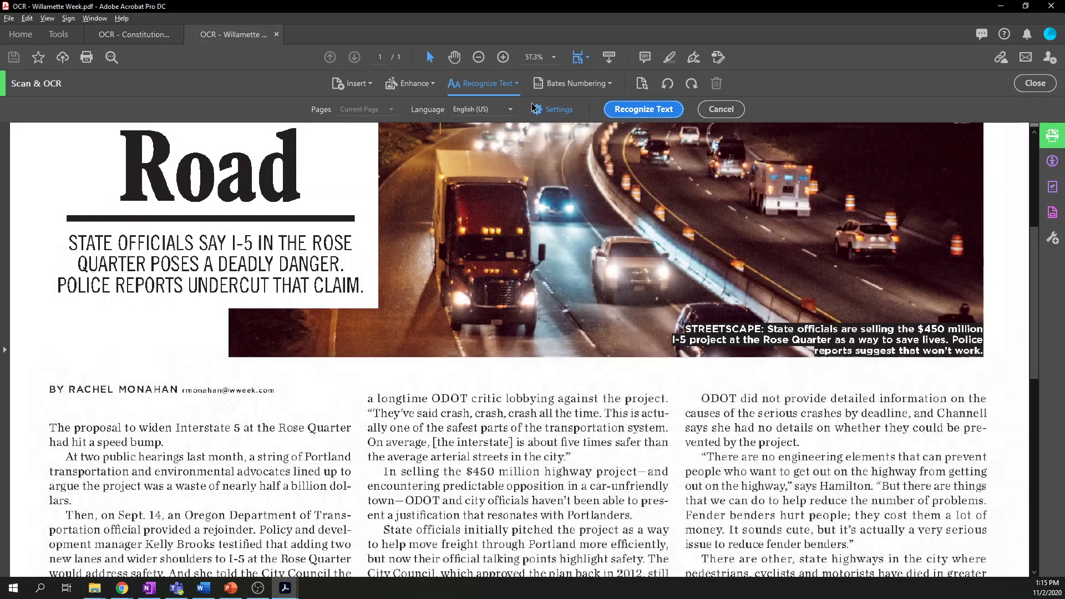
click(556, 109)
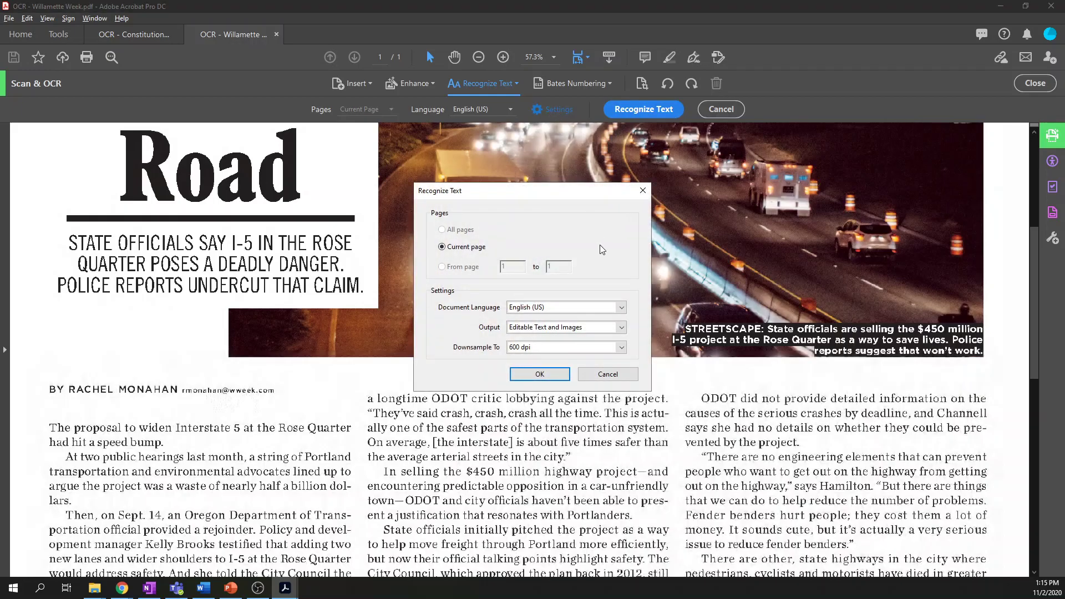
click(622, 328)
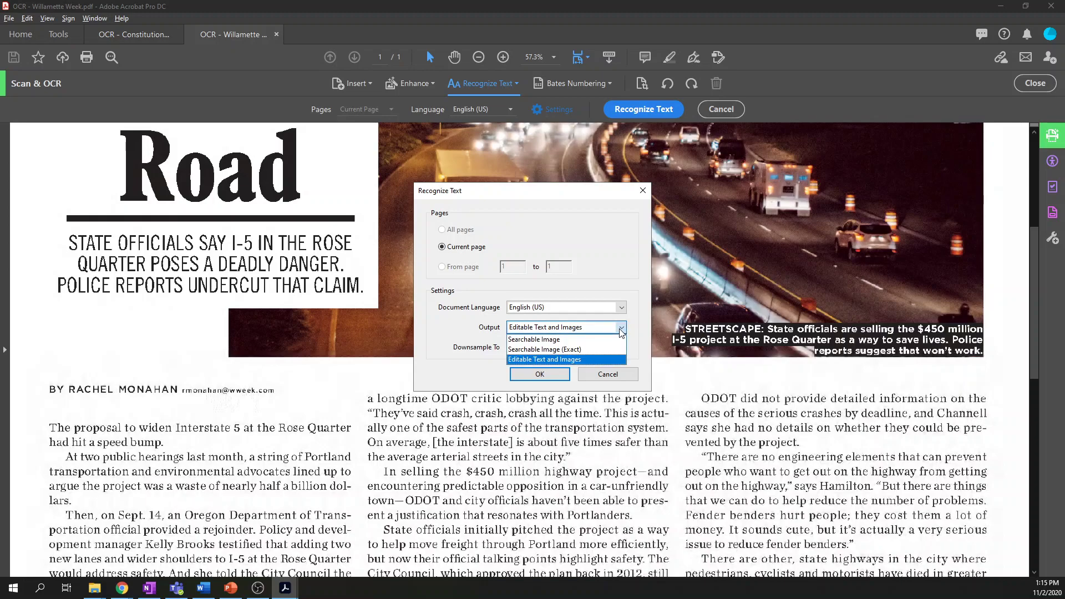
click(622, 328)
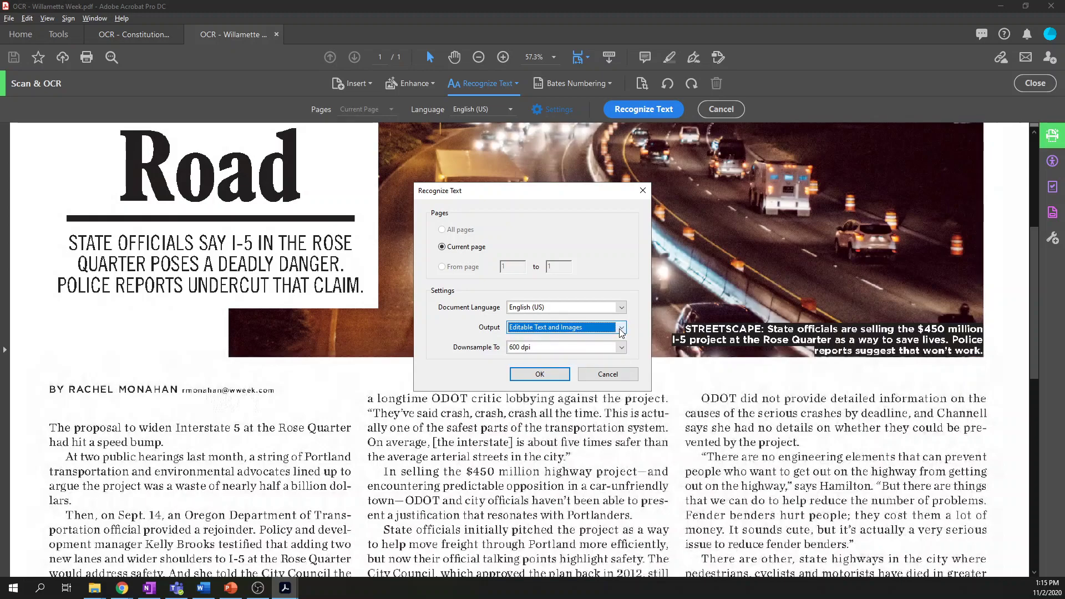
click(554, 373)
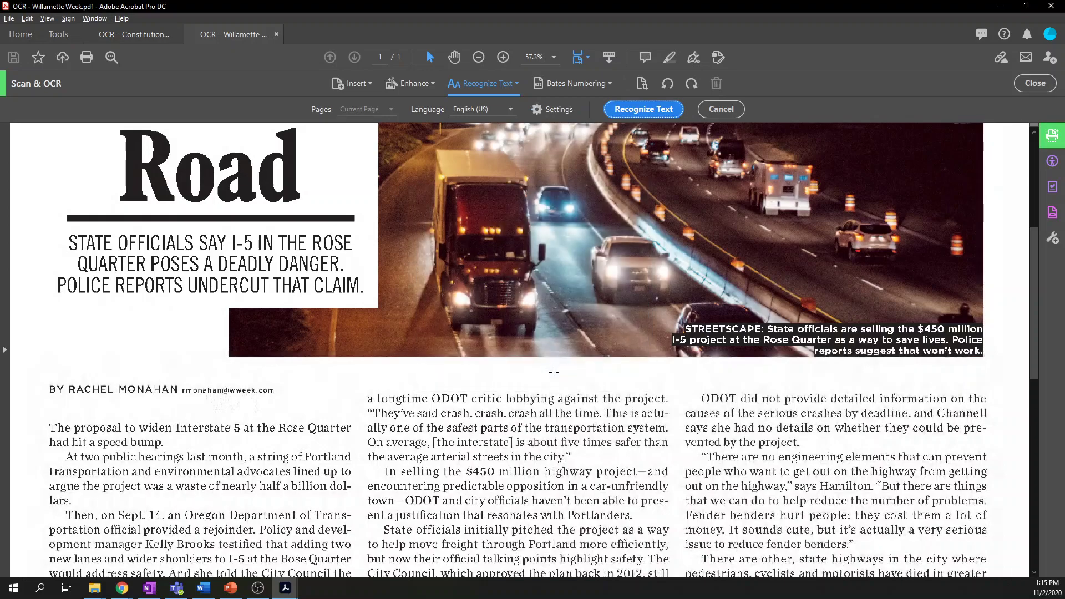
click(638, 109)
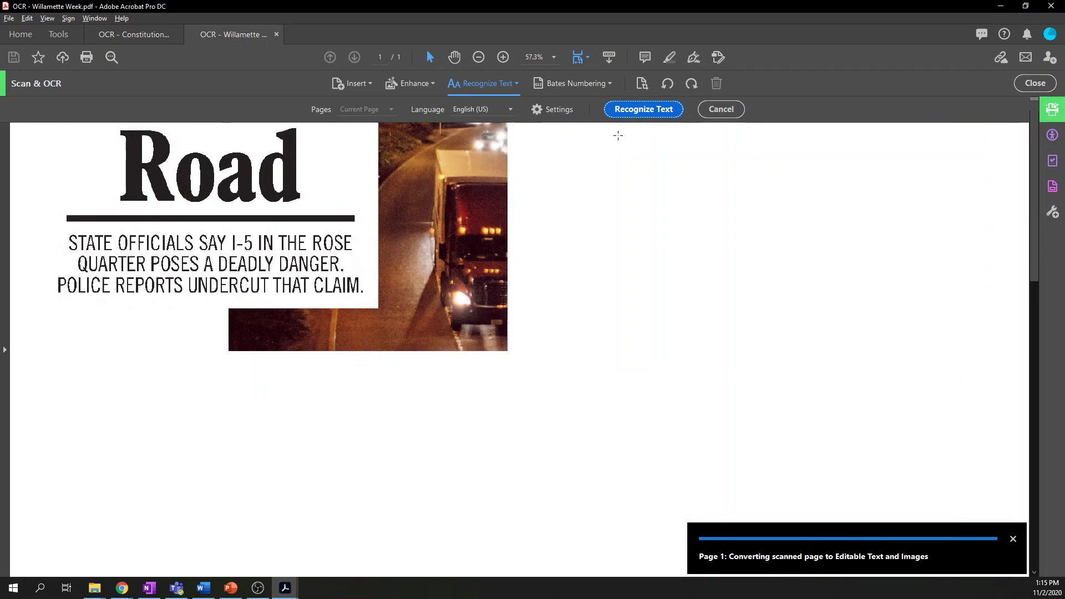
- Select article text in the middle column to check the OCR result, then deselect
scroll(577, 220, down, 6)
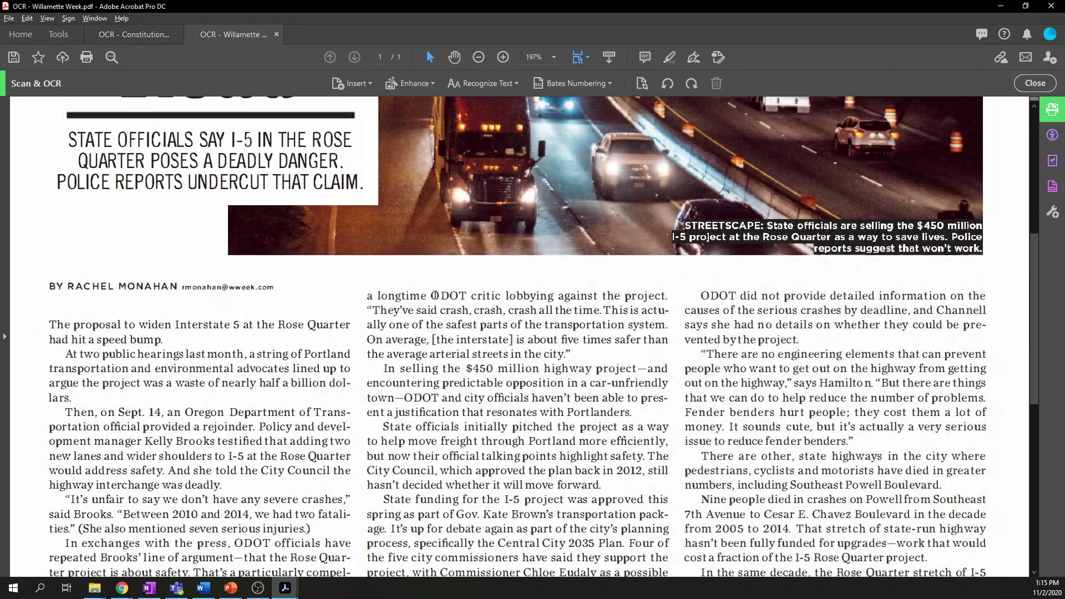
drag(438, 311, 492, 485)
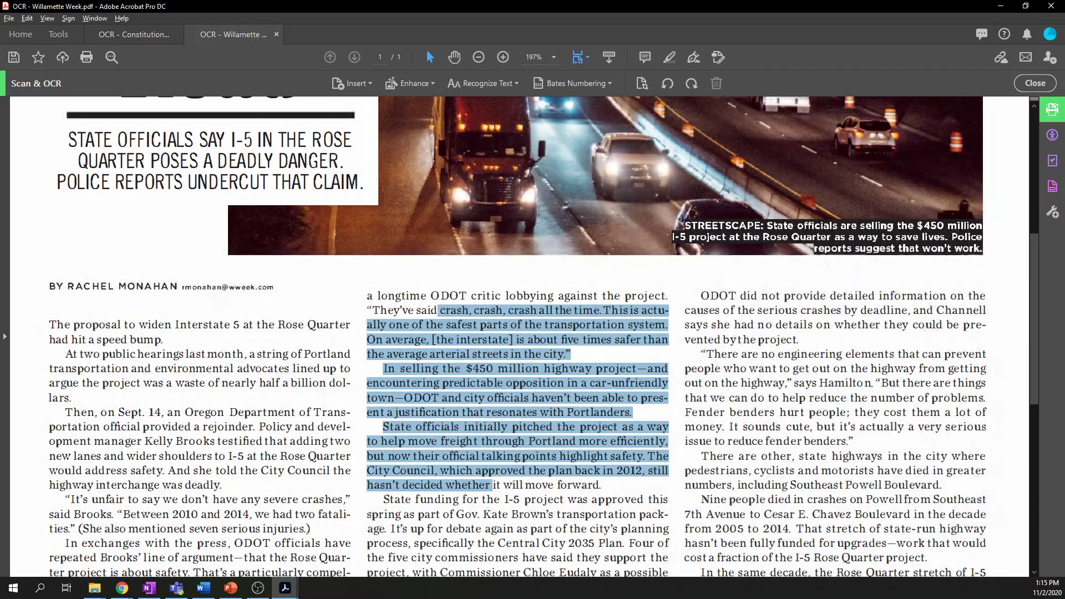
click(520, 388)
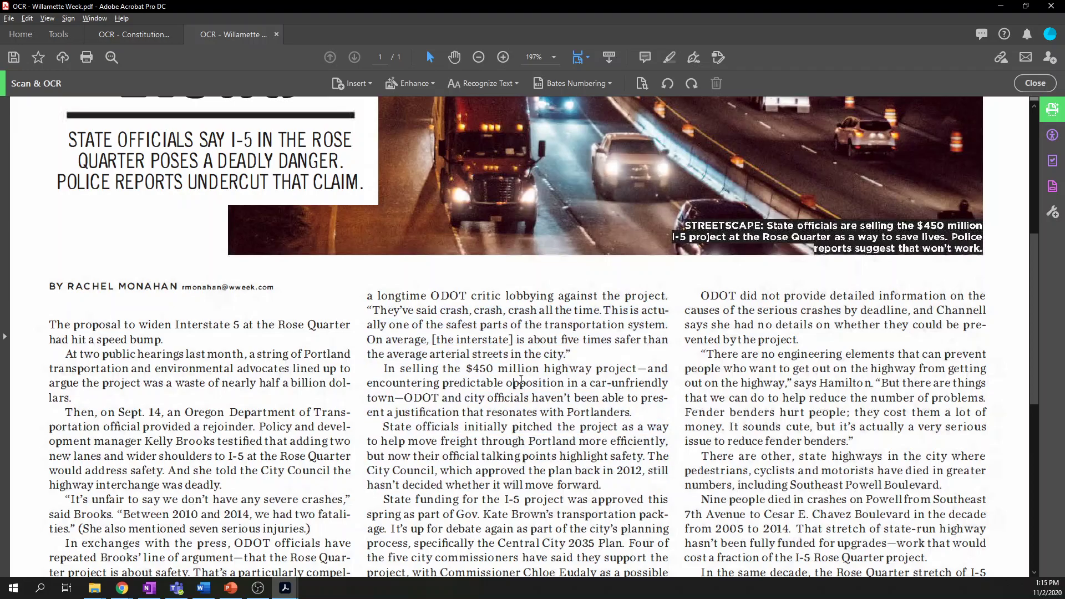
- Search the page for 'crash', step to the next match, then close Find
key(ctrl+f)
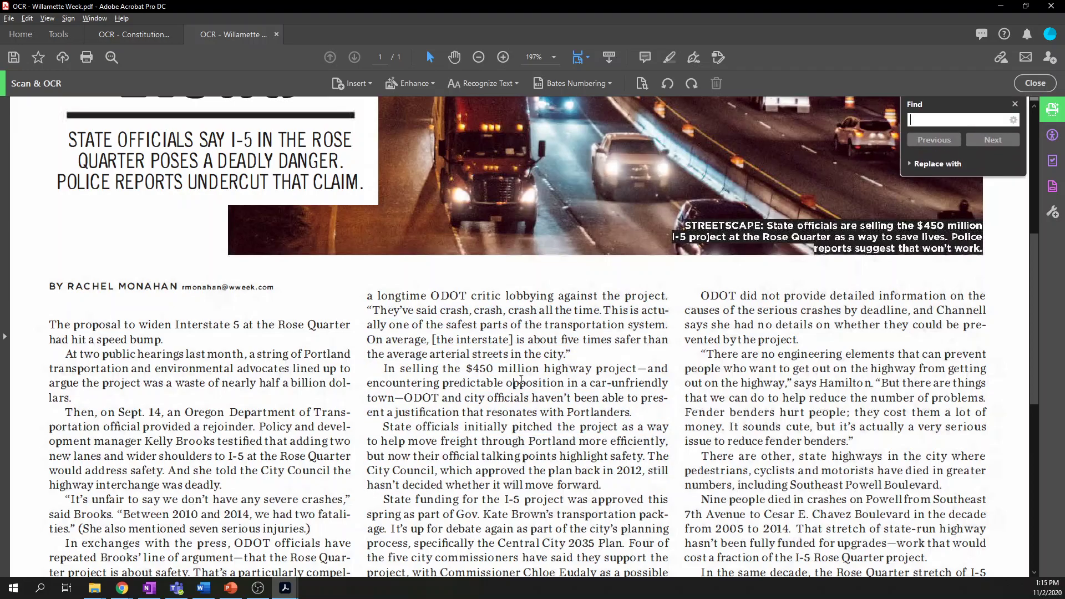
text(crash)
key(Return)
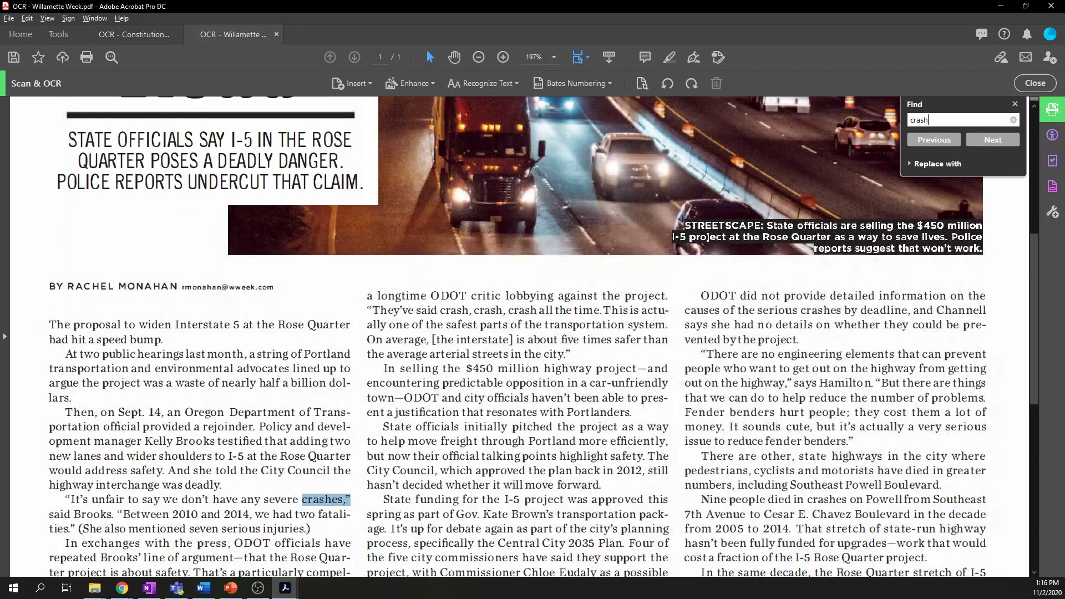
key(Return)
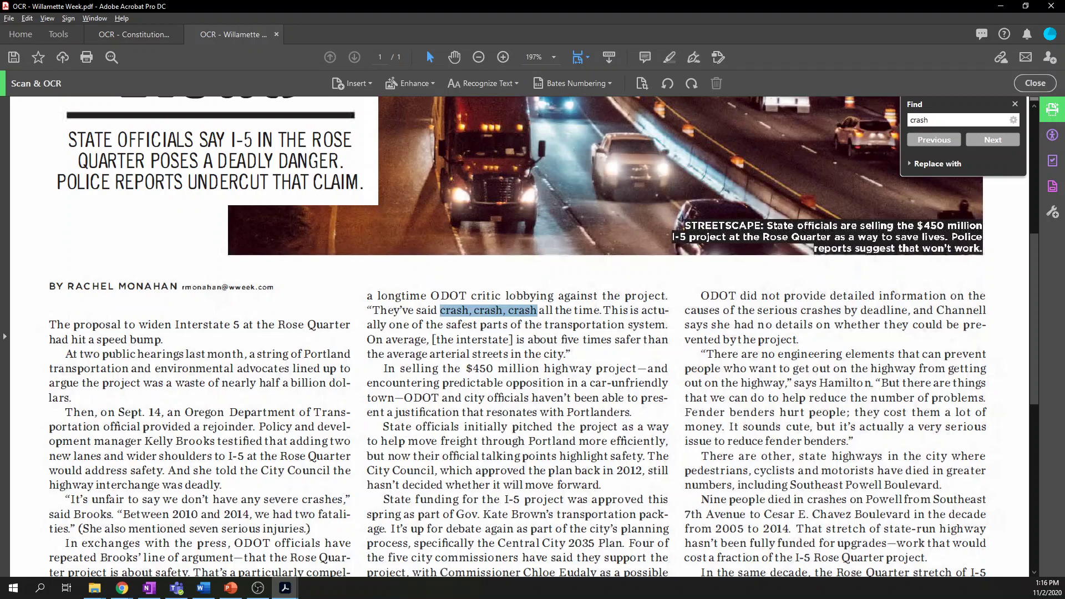
key(Escape)
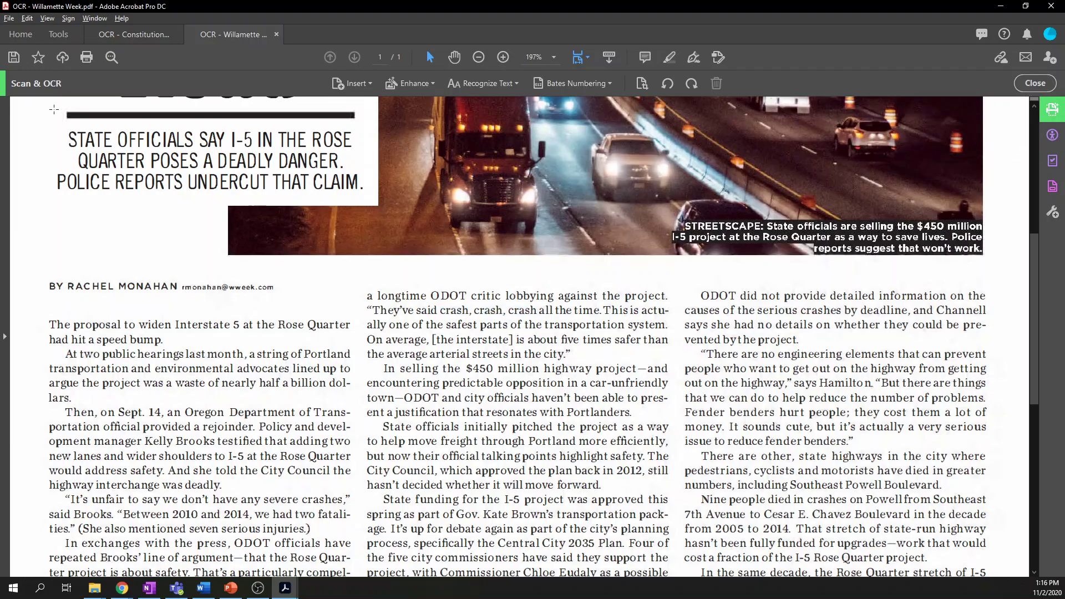
- Switch to the OCR - Constitution.pdf tab with the scanned Declaration
click(144, 35)
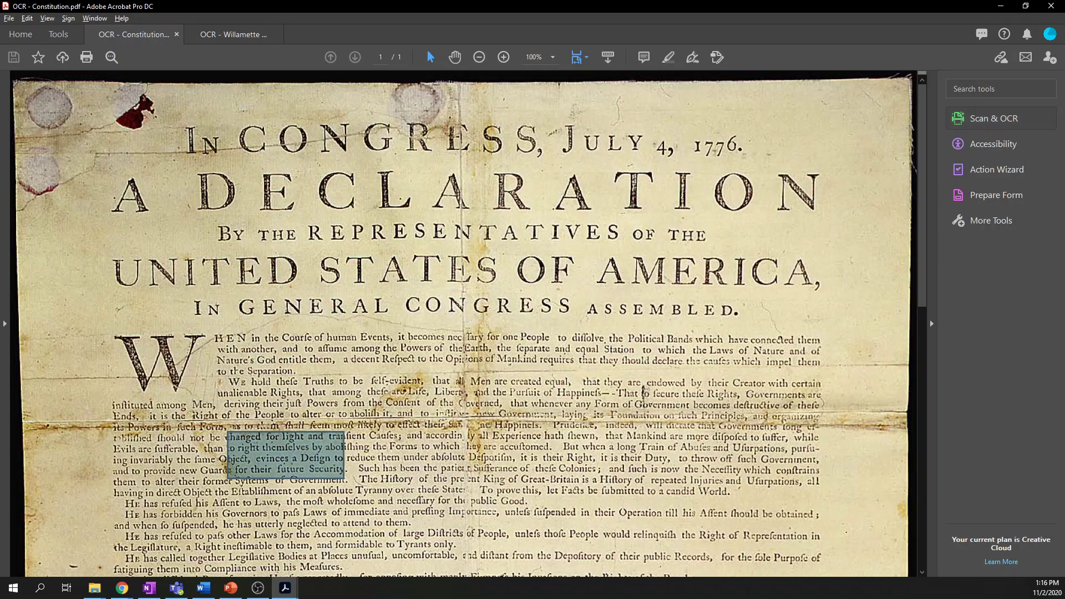
- Open Scan & OCR and run Recognize Text > In This File on the Declaration page
click(993, 119)
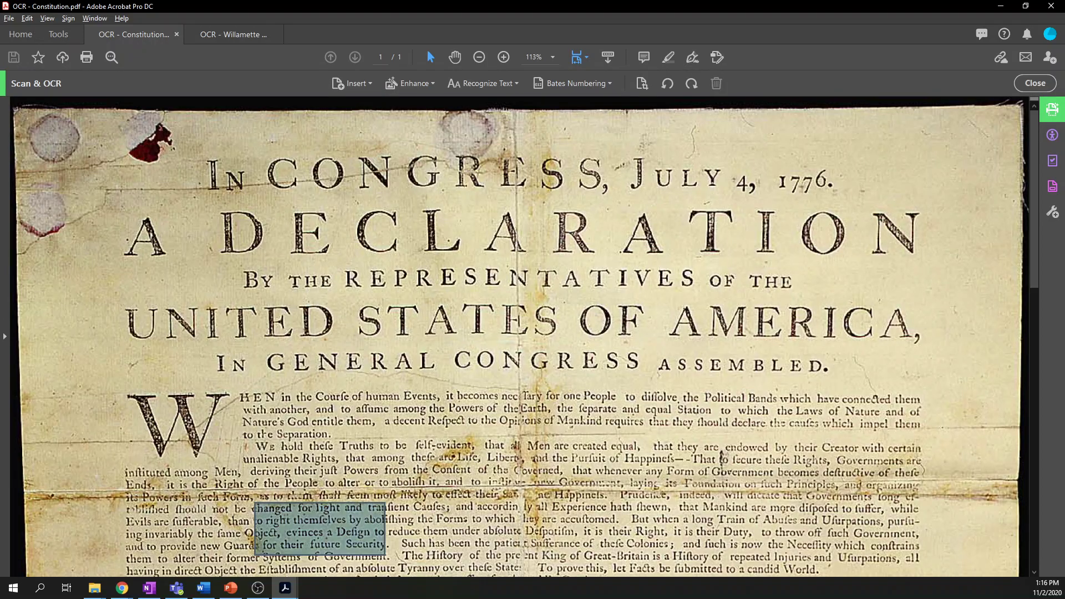
click(492, 84)
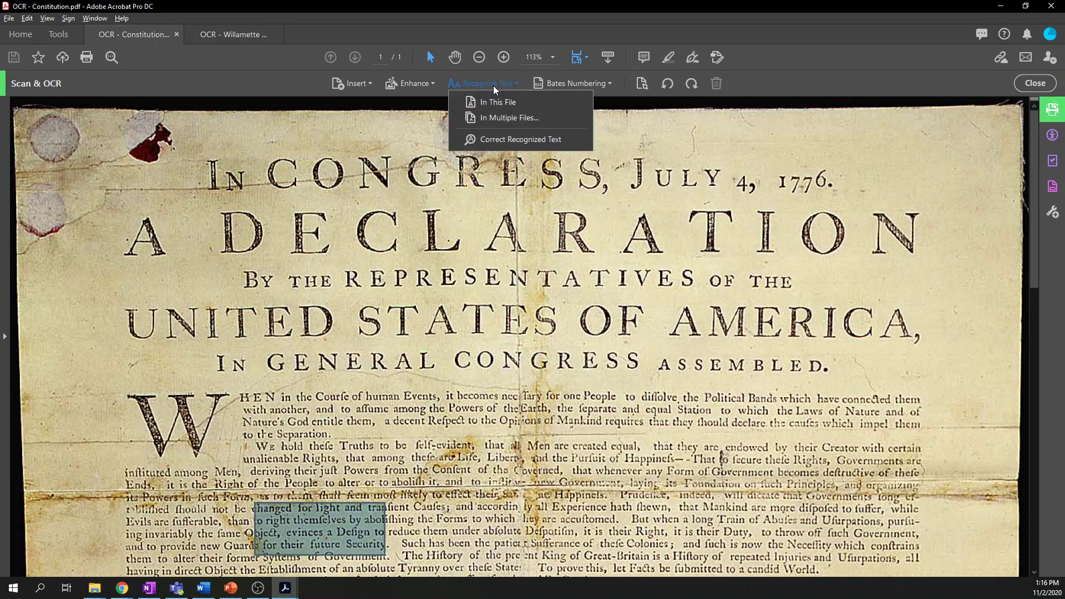
click(498, 102)
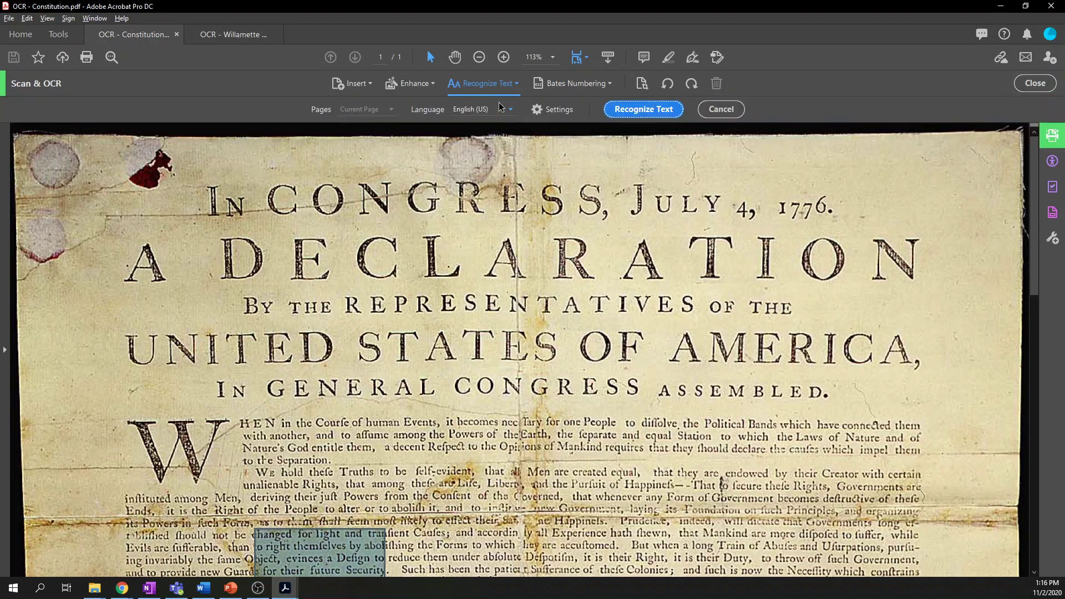
click(637, 109)
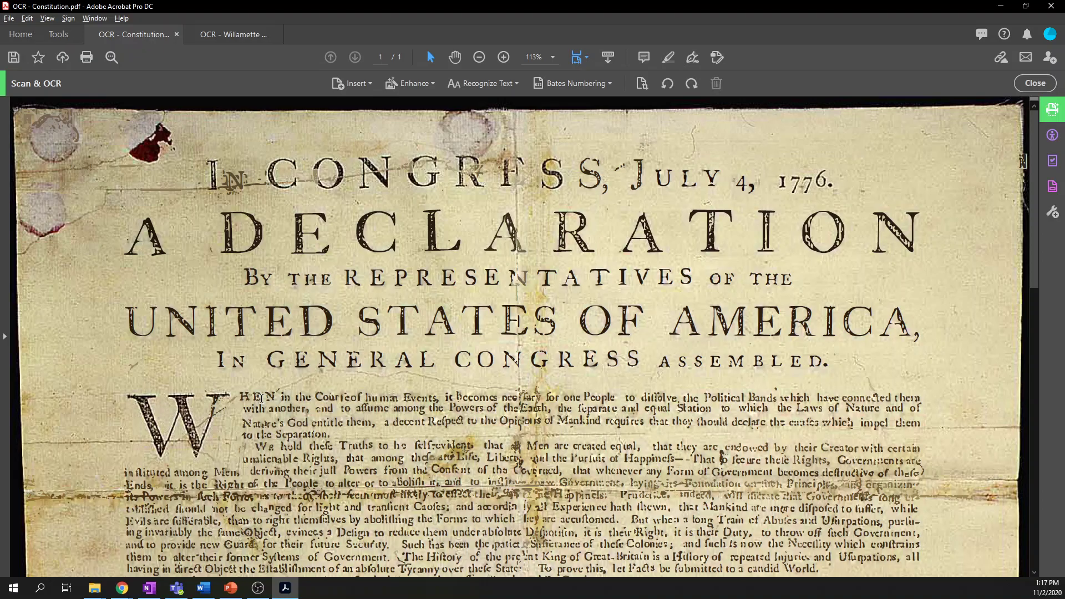
- Select the Declaration's opening paragraph as text, deselect it, and open Find
drag(259, 397, 821, 571)
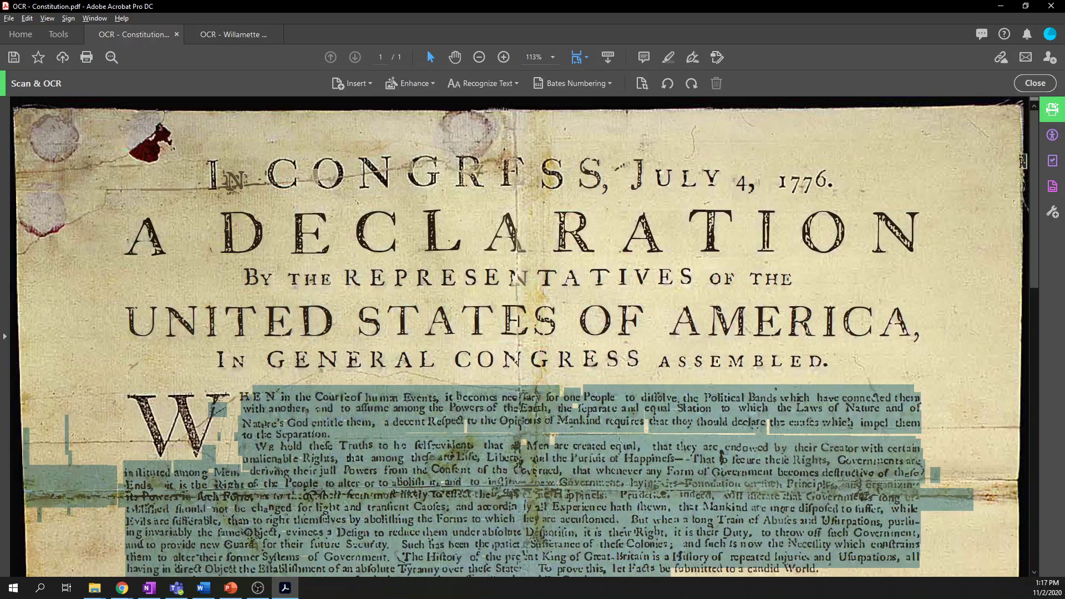
scroll(519, 336, down, 1)
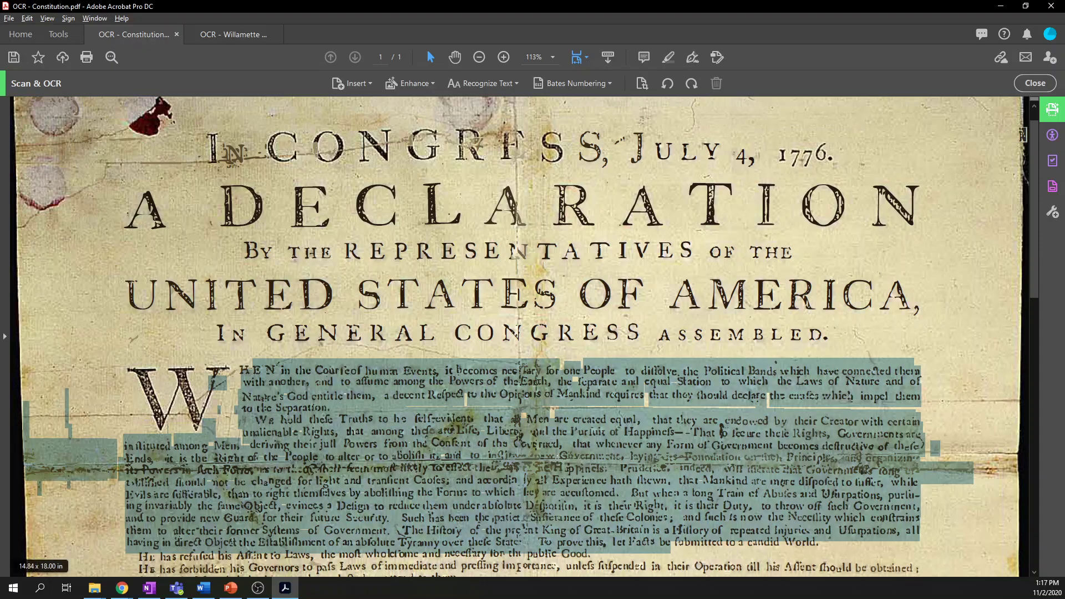
click(648, 377)
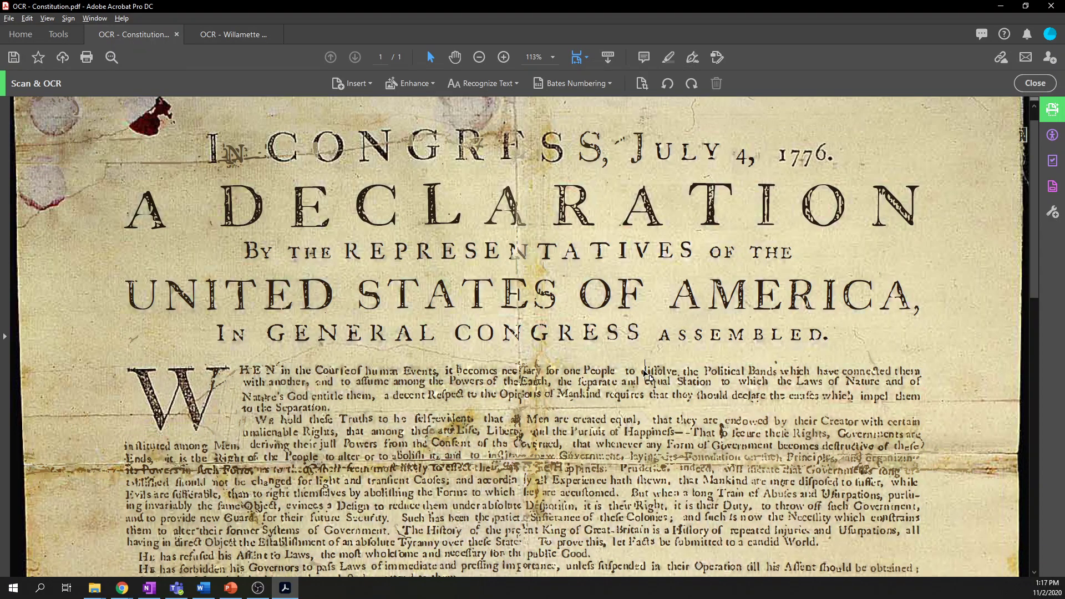
key(ctrl+f)
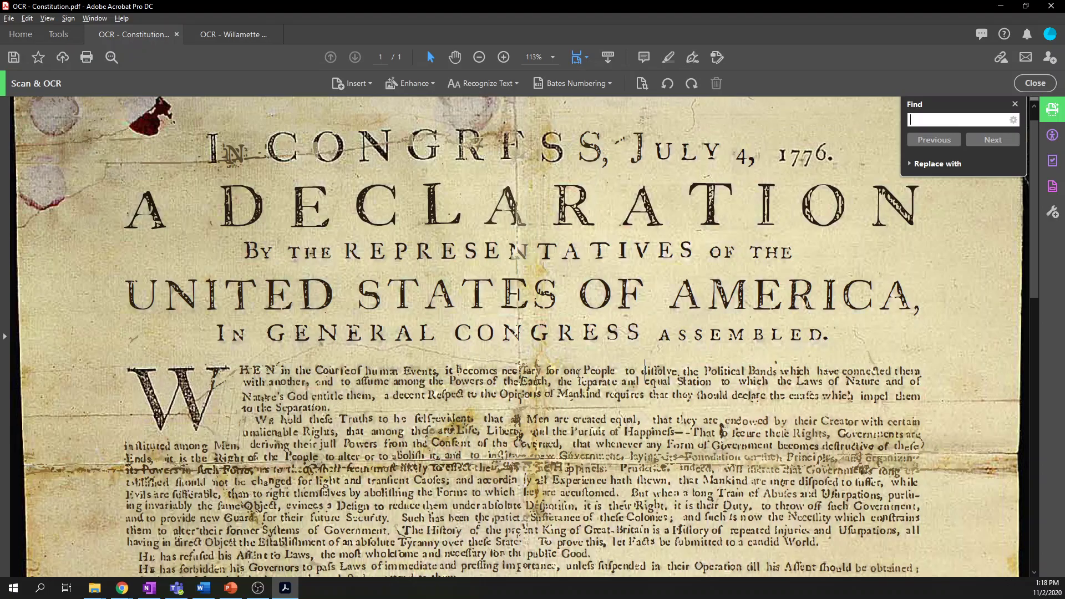
- Search the Declaration for 'people', then replace the search term with the suggested 'difpofc'
text(people)
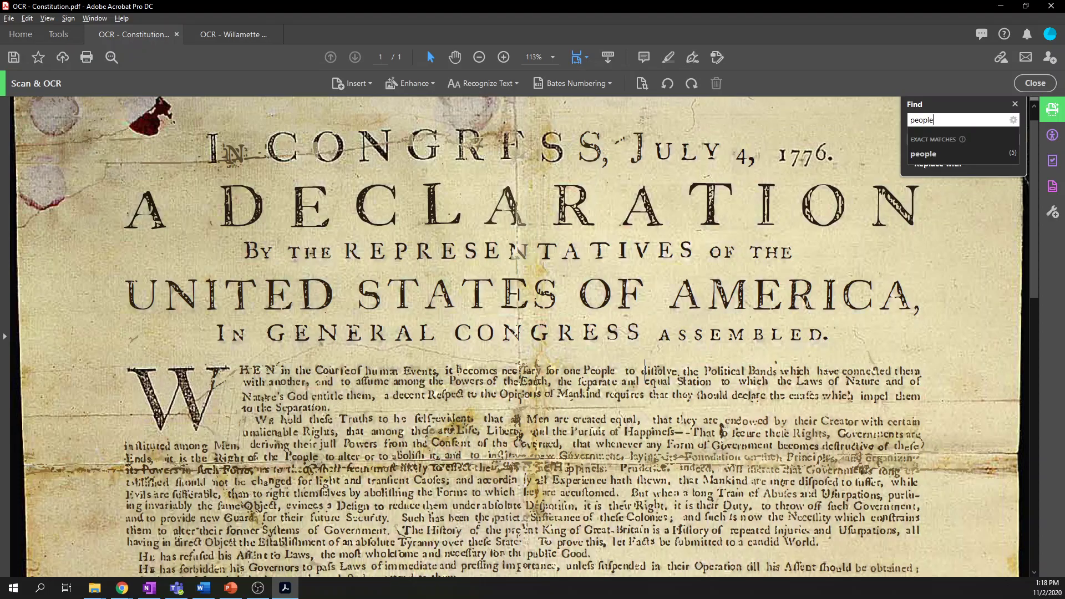
key(Return)
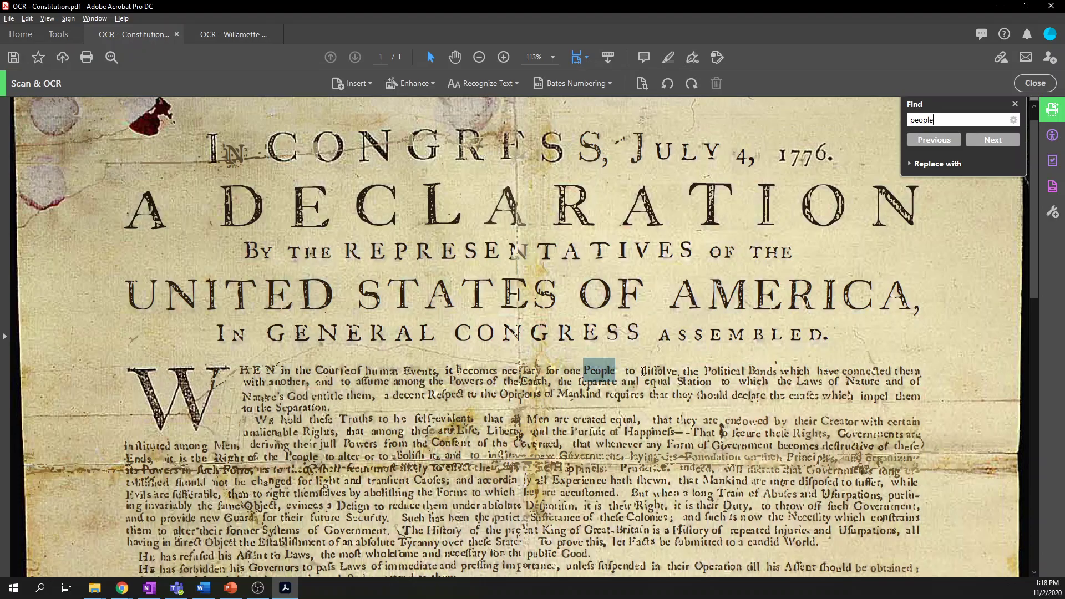
key(ctrl+a)
text(di)
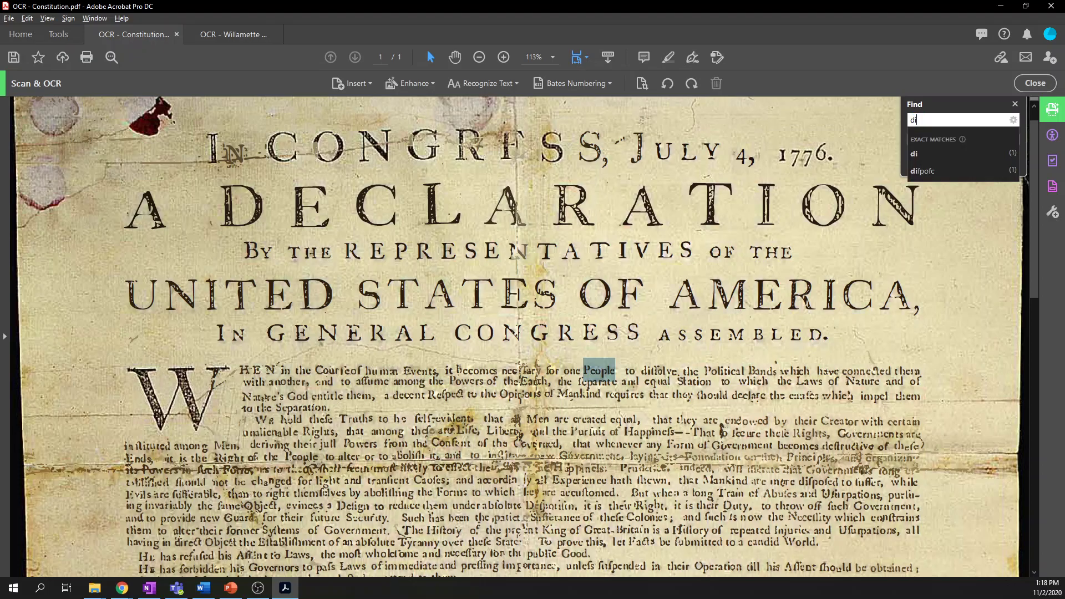
click(943, 171)
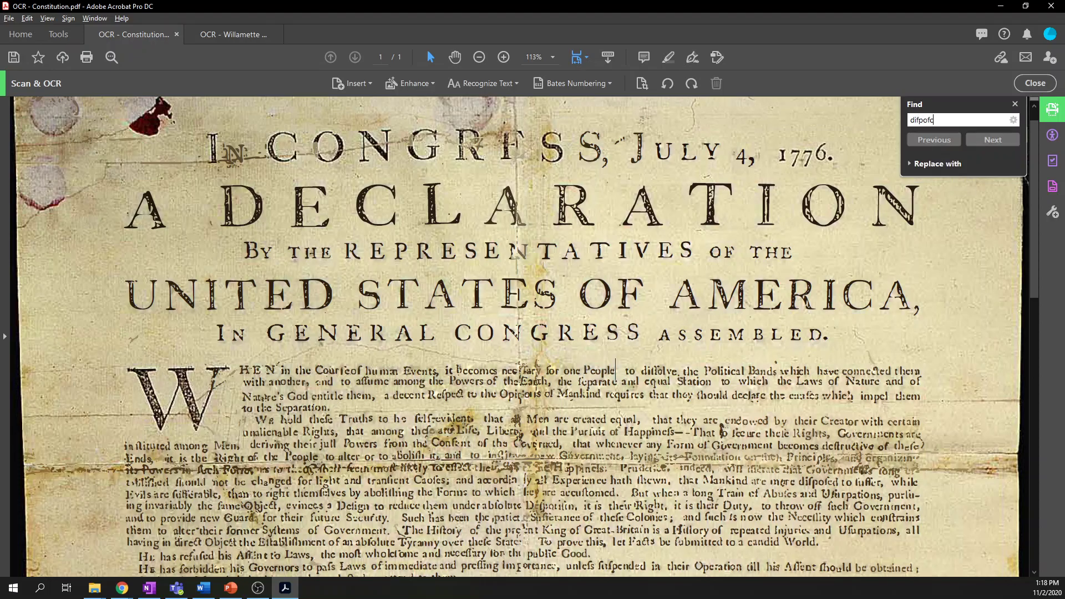